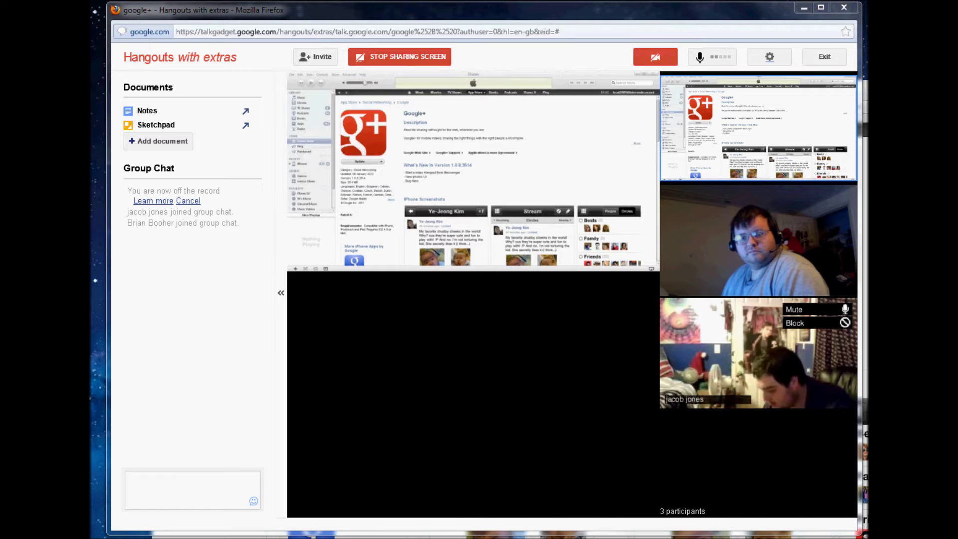
# Move the iTunes Google+ page window up and left, then return to and nudge the Hangout window
pyautogui.hotkey('alt', 'Tab')
pyautogui.moveTo(805, 103)
pyautogui.mouseDown()
pyautogui.moveTo(723, 76)
pyautogui.moveTo(704, 60)
pyautogui.mouseUp()
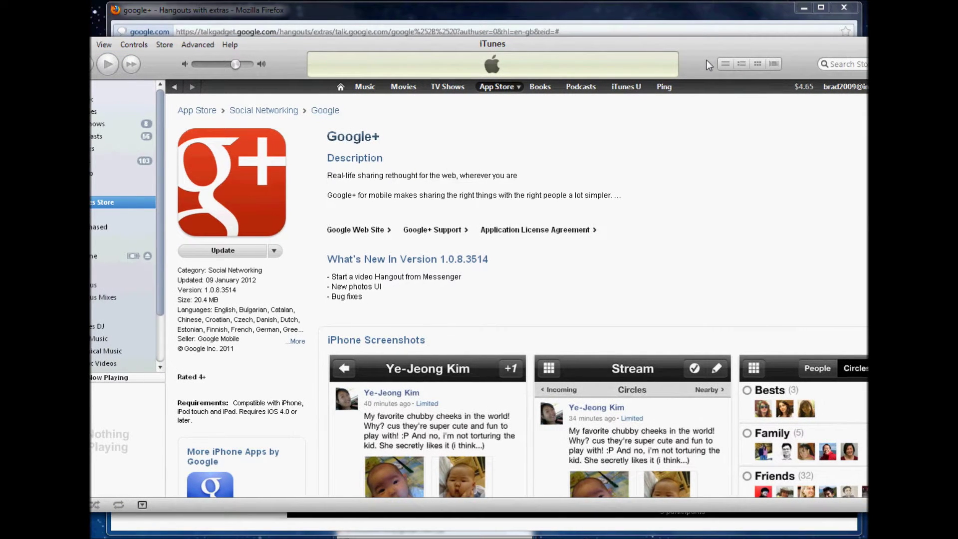
pyautogui.moveTo(704, 61); pyautogui.dragTo(712, 60)
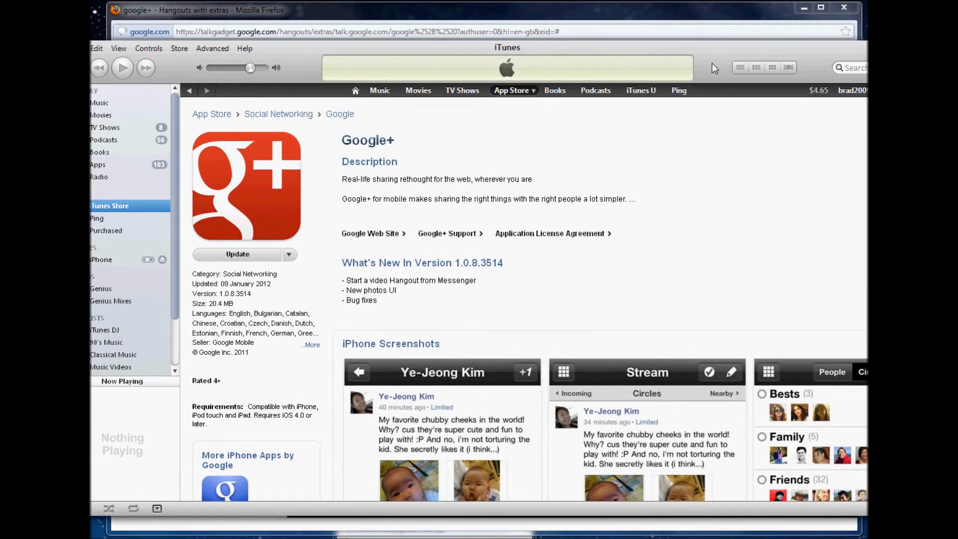
pyautogui.scroll(-2, 640, 228)
pyautogui.scroll(-5, 627, 265)
pyautogui.scroll(-3, 597, 327)
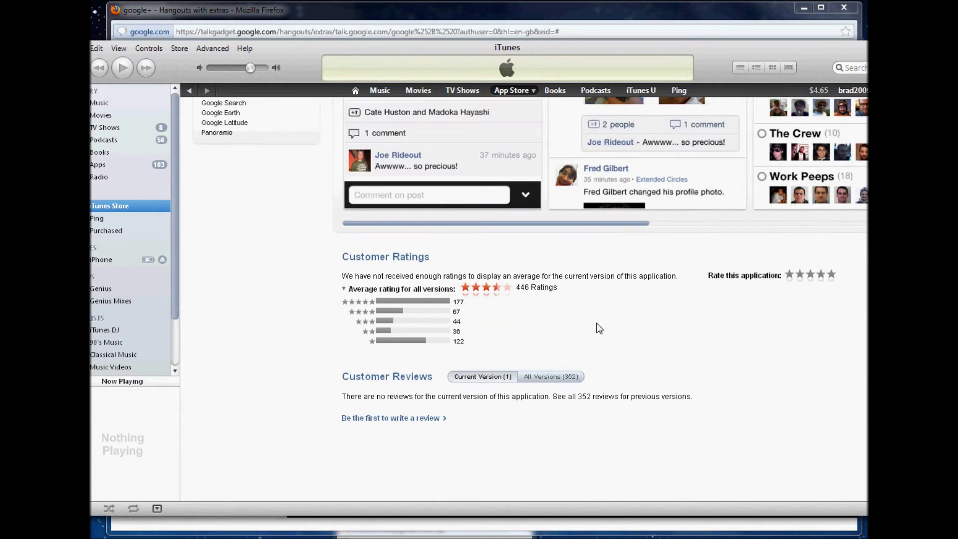
pyautogui.scroll(6, 597, 328)
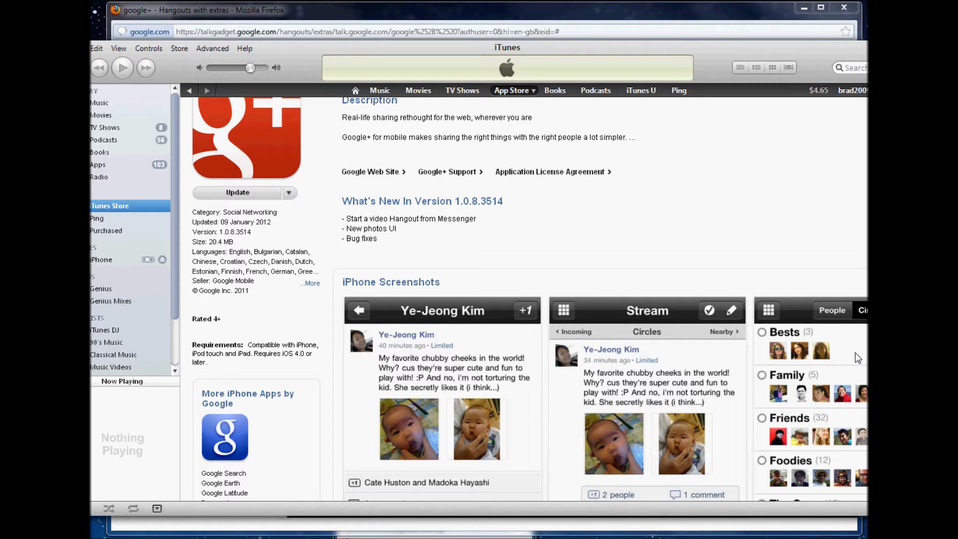
pyautogui.scroll(-3, 760, 341)
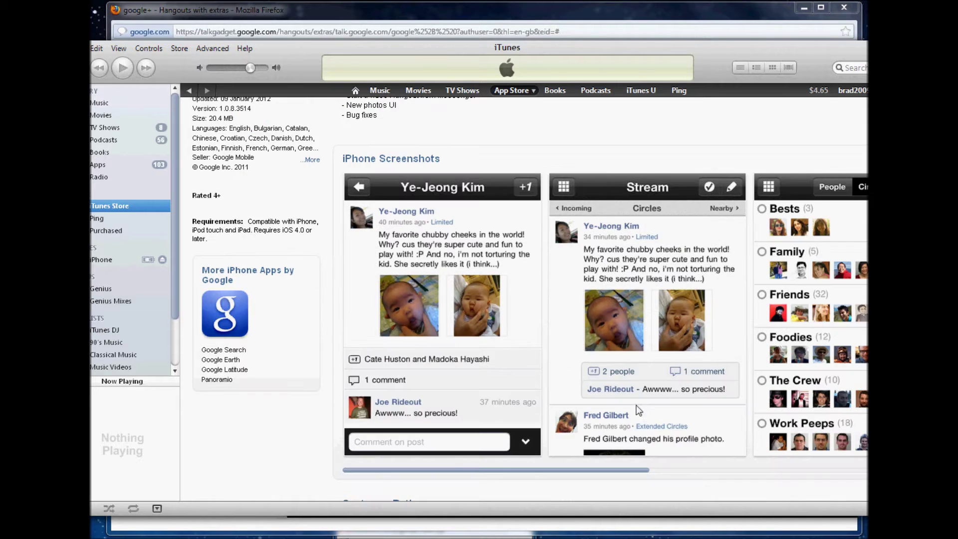
pyautogui.scroll(-1, 649, 404)
pyautogui.hscroll(5, 746, 357)
pyautogui.hscroll(-2, 690, 342)
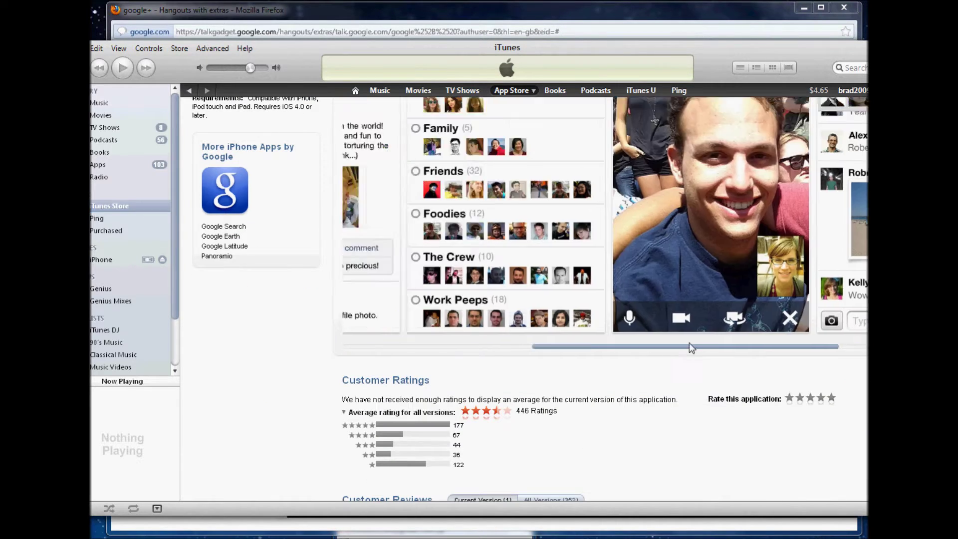
pyautogui.hscroll(2, 690, 342)
pyautogui.scroll(1, 795, 350)
pyautogui.scroll(2, 795, 349)
pyautogui.scroll(-2, 657, 316)
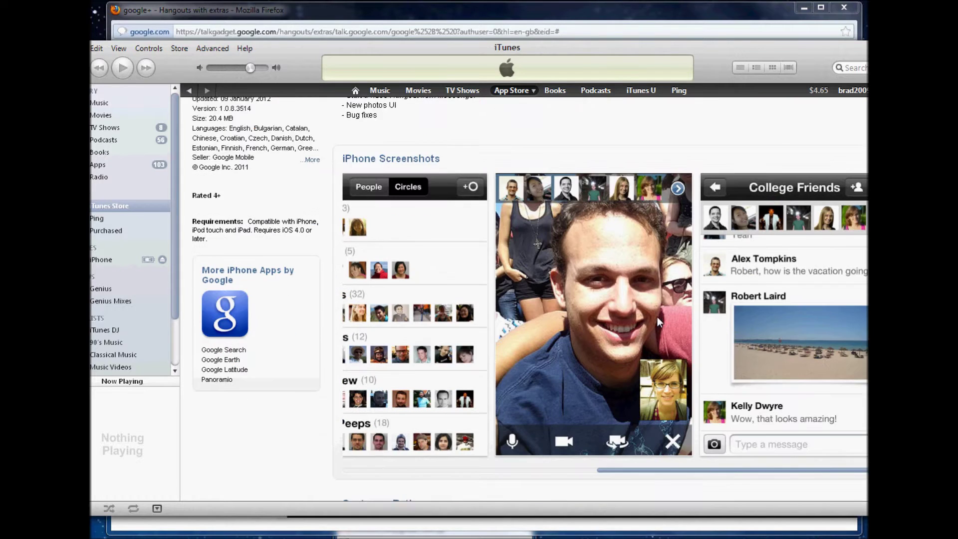
pyautogui.hscroll(-5, 466, 405)
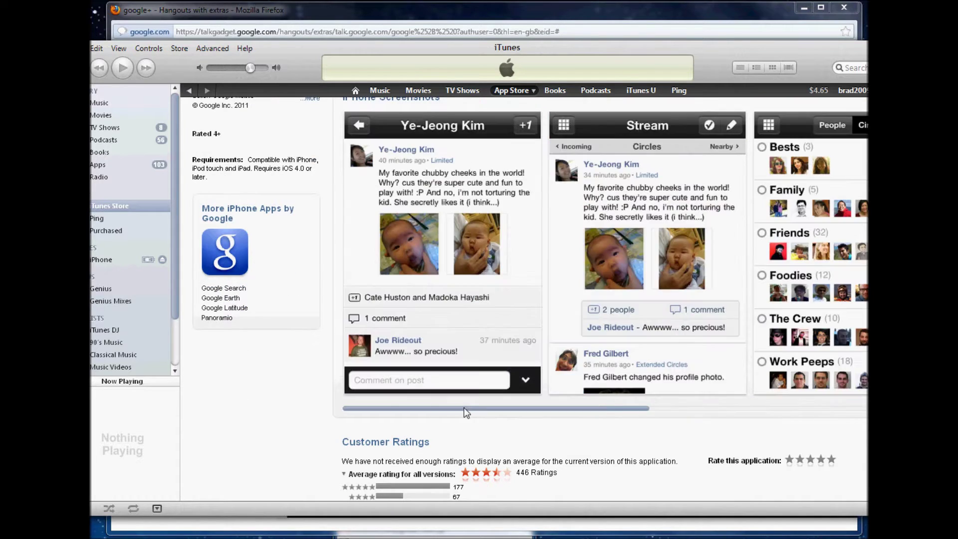
pyautogui.click(581, 14)
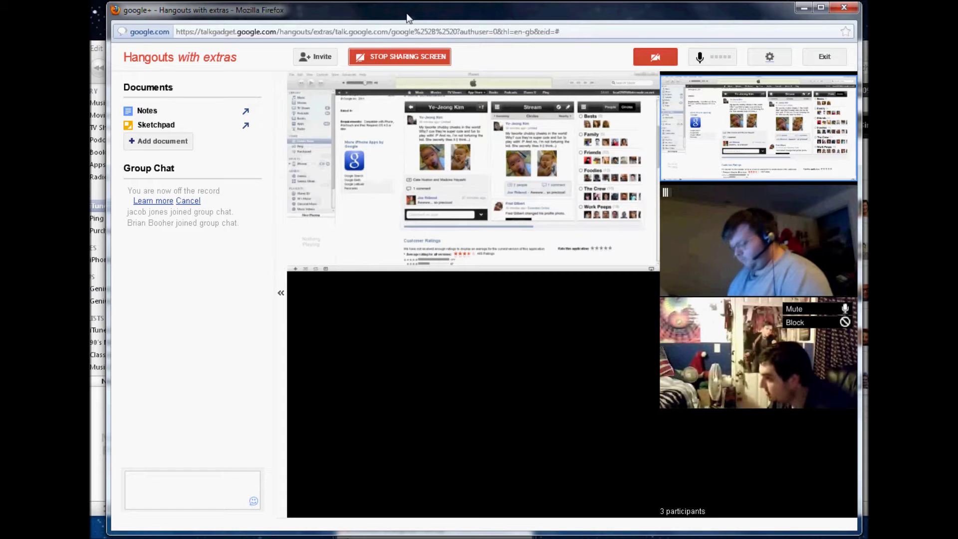
pyautogui.moveTo(408, 16); pyautogui.dragTo(406, 11)
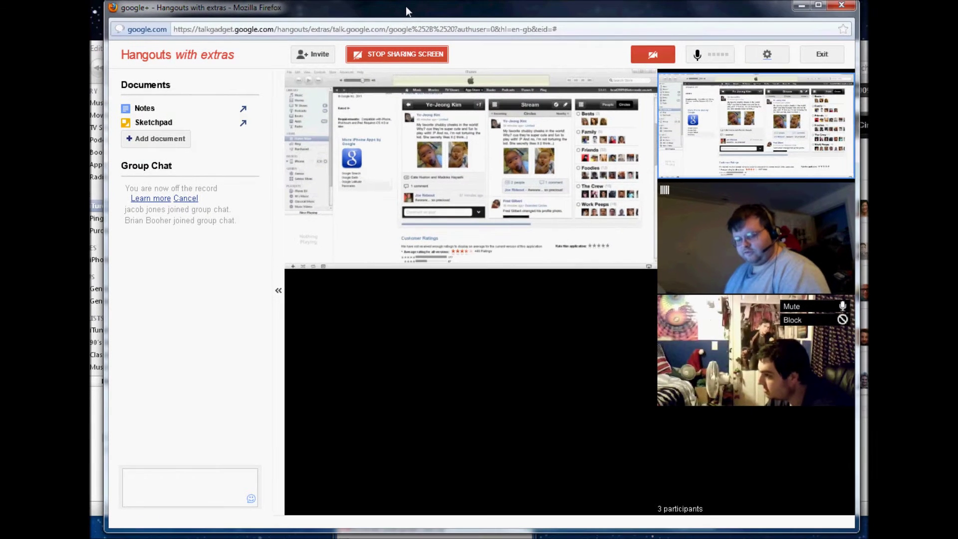
# Bring the iTunes Google+ page in front and advance its screenshot carousel to later screenshots
pyautogui.click(863, 187)
pyautogui.scroll(-5, 668, 315)
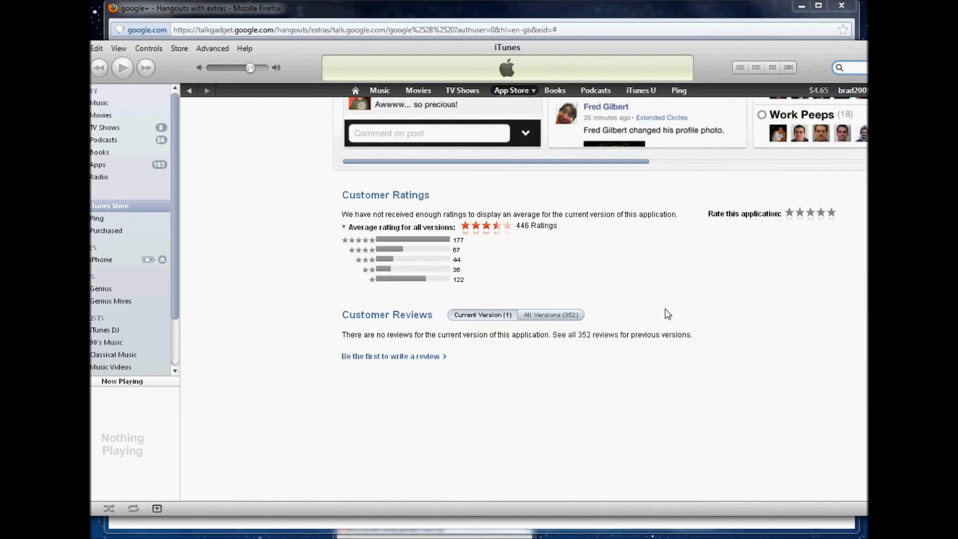
pyautogui.scroll(-1, 668, 313)
pyautogui.scroll(5, 682, 325)
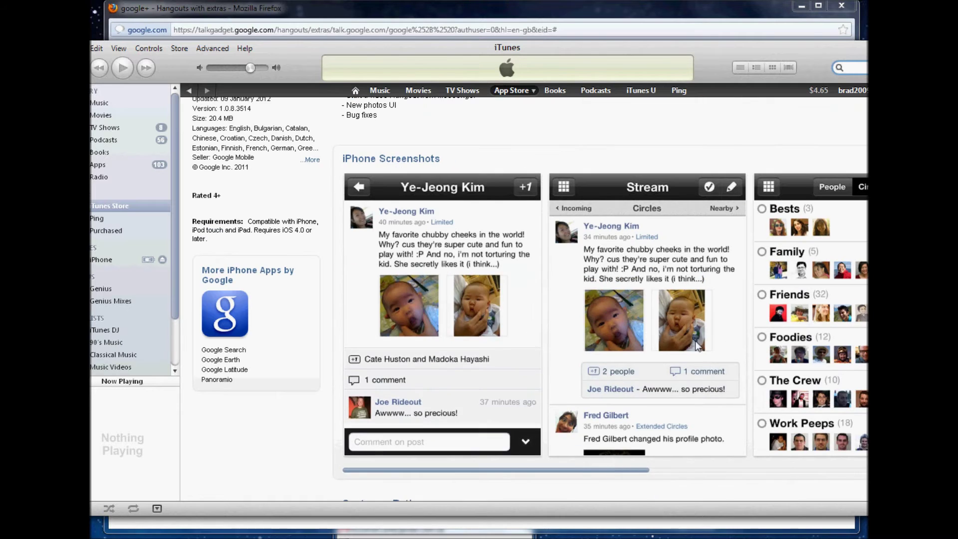
pyautogui.click(816, 471)
pyautogui.scroll(3, 706, 425)
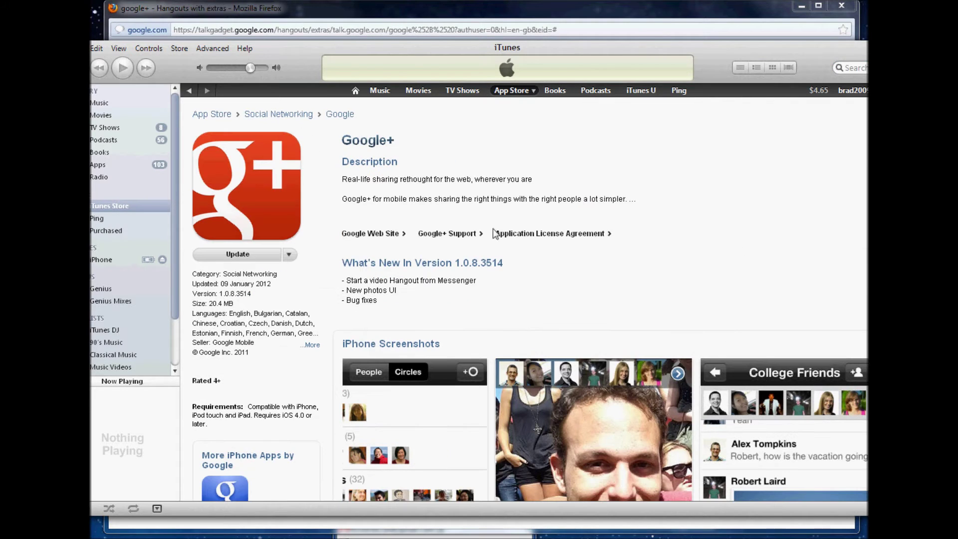
pyautogui.scroll(-4, 734, 295)
pyautogui.scroll(3, 599, 300)
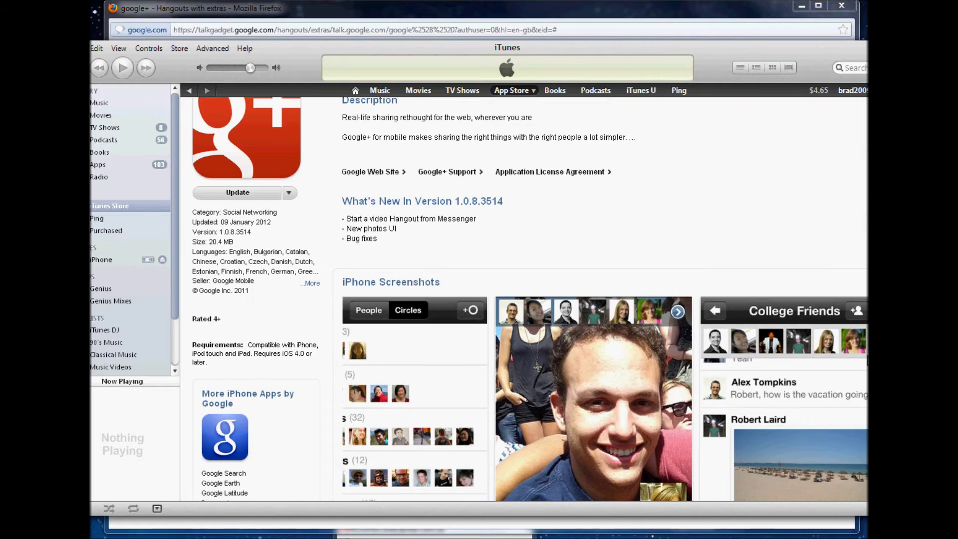
pyautogui.scroll(1, 689, 293)
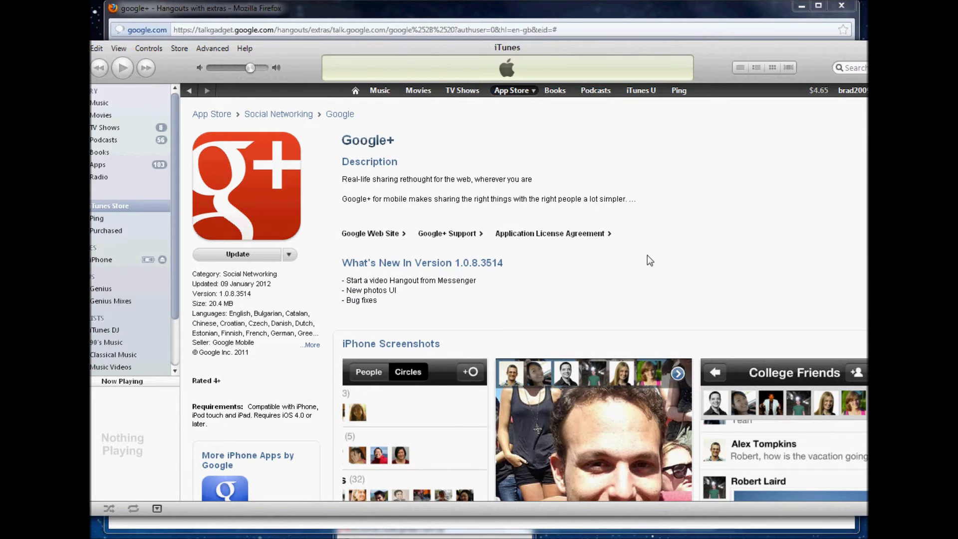
pyautogui.scroll(-2, 648, 258)
pyautogui.scroll(-2, 648, 258)
pyautogui.scroll(-3, 648, 259)
pyautogui.scroll(-4, 648, 259)
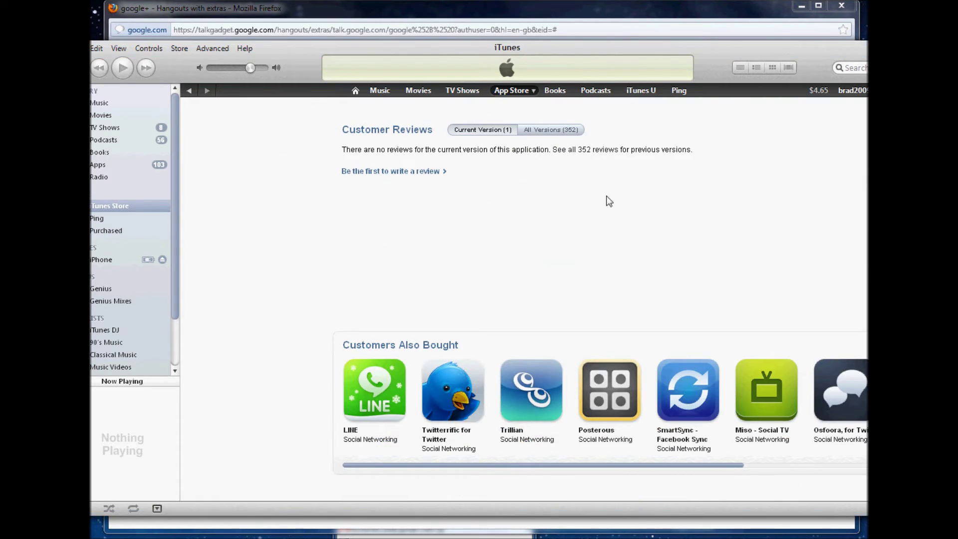
# Switch briefly back to iTunes, then feature the headset-wearing participant's video on the Hangout stage
pyautogui.click(499, 11)
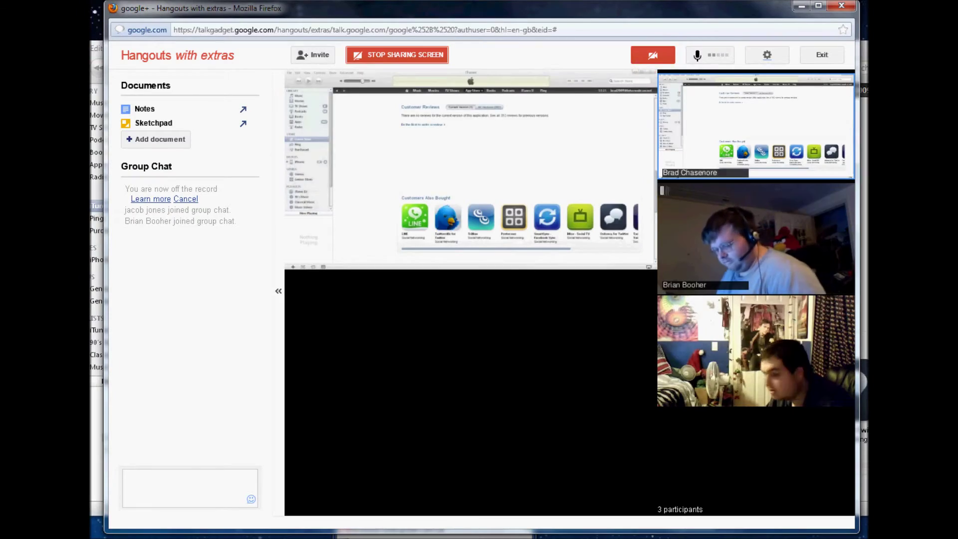
pyautogui.hotkey('alt', 'Tab')
pyautogui.scroll(5, 833, 175)
pyautogui.scroll(4, 833, 174)
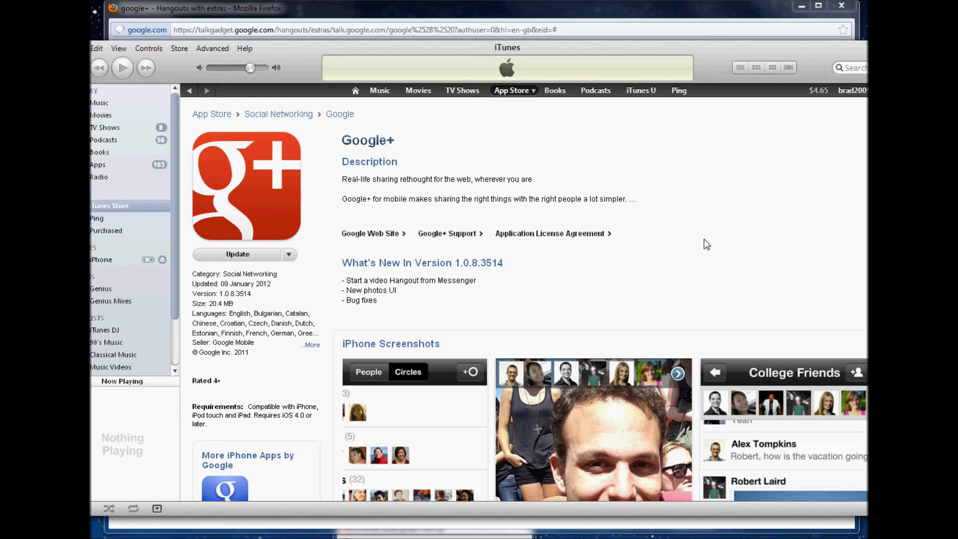
pyautogui.click(659, 20)
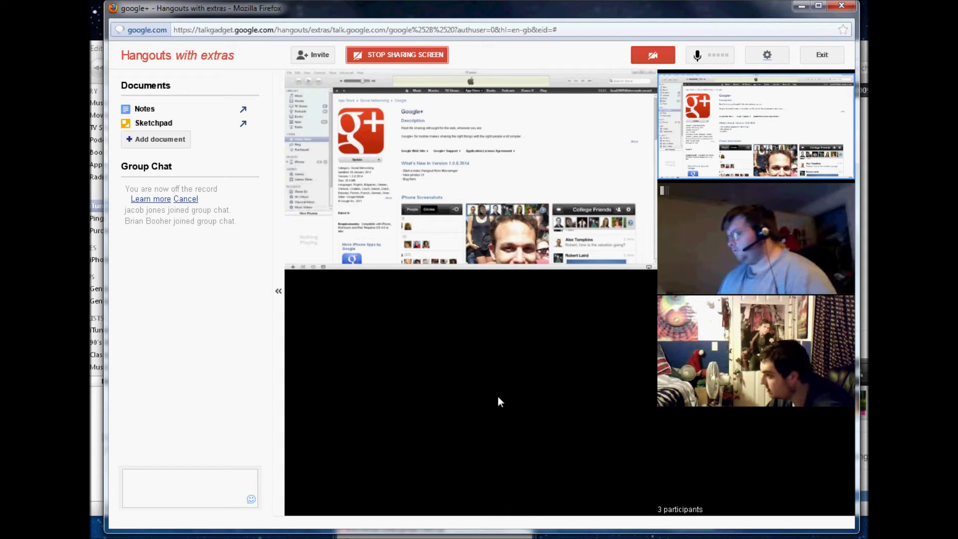
pyautogui.click(737, 234)
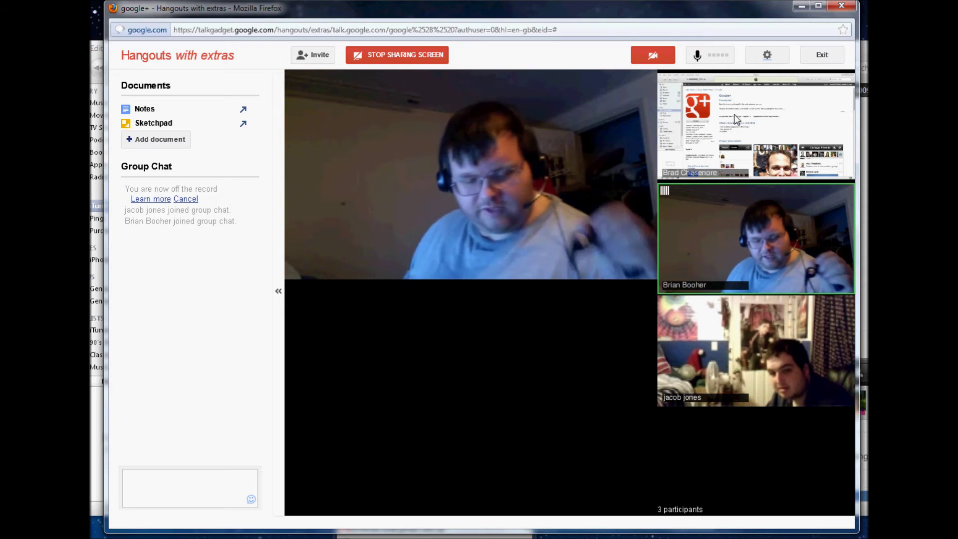
# Pin the shared iTunes screen, unpin it briefly, then pin it to the main stage again
pyautogui.click(804, 111)
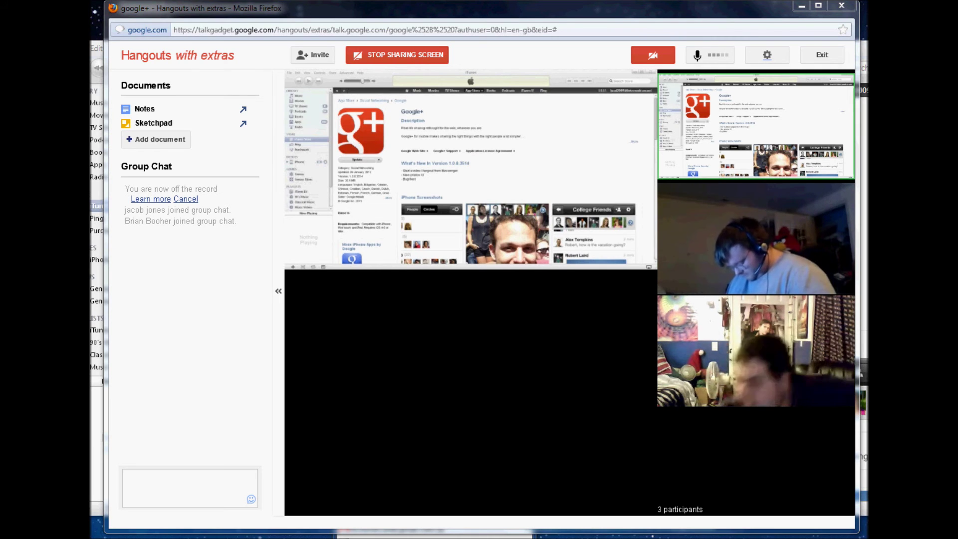
pyautogui.moveTo(756, 351)
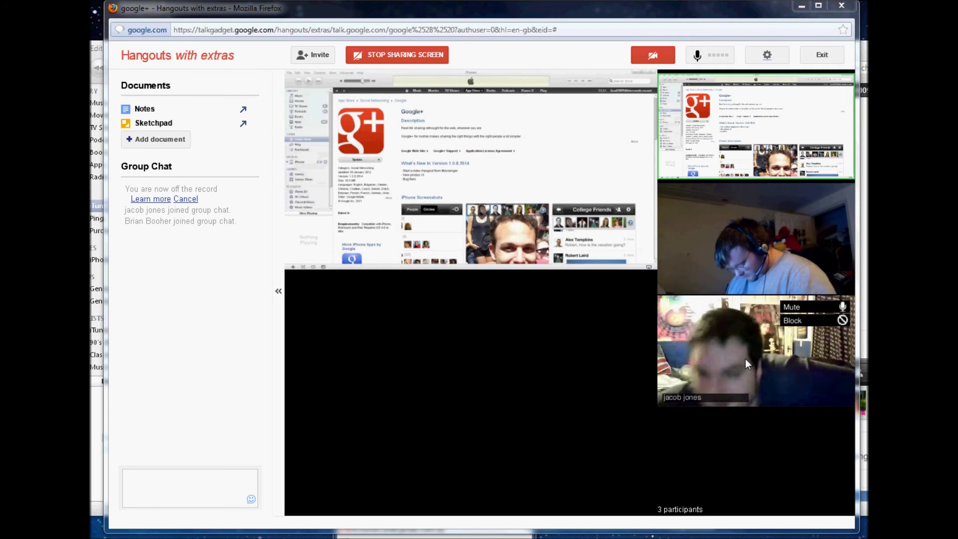
pyautogui.click(746, 361)
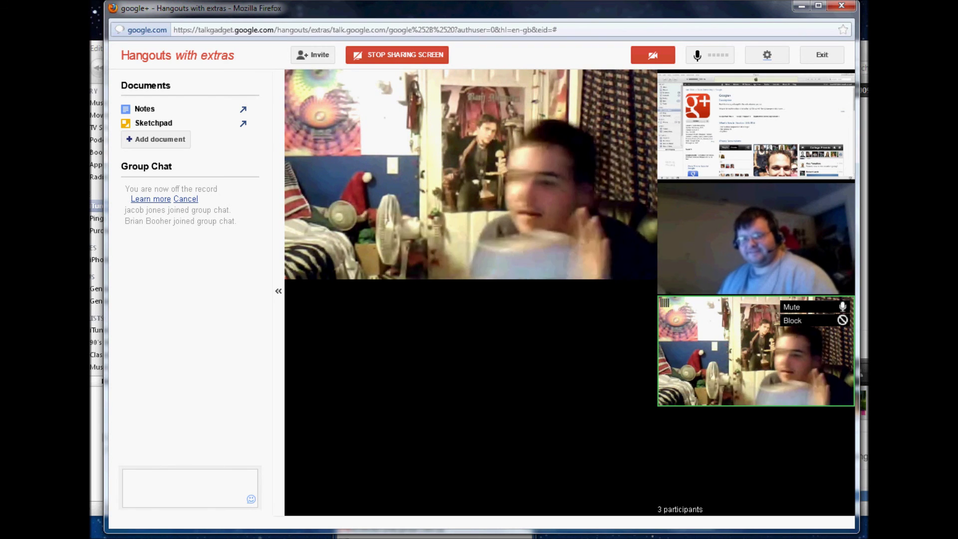
pyautogui.click(771, 121)
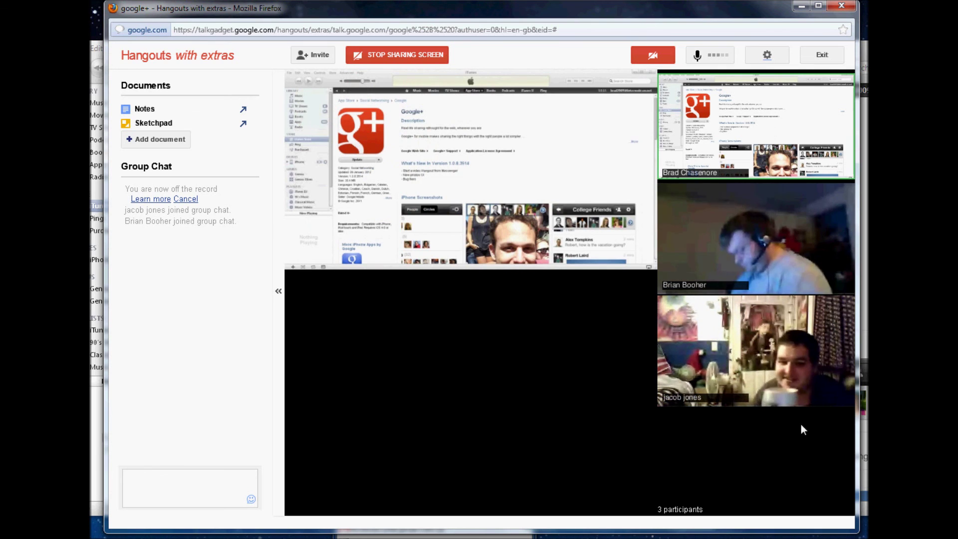